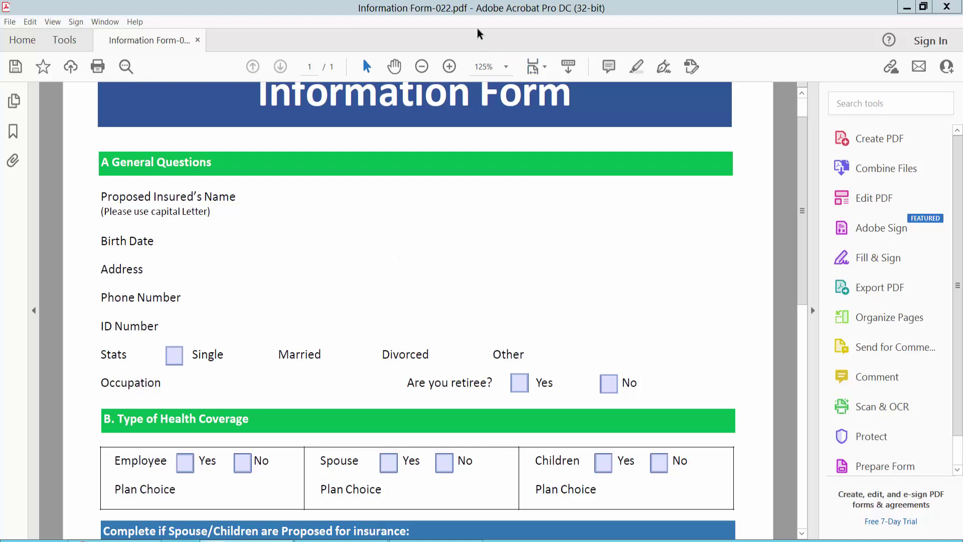
scroll(380, 240, up, 1)
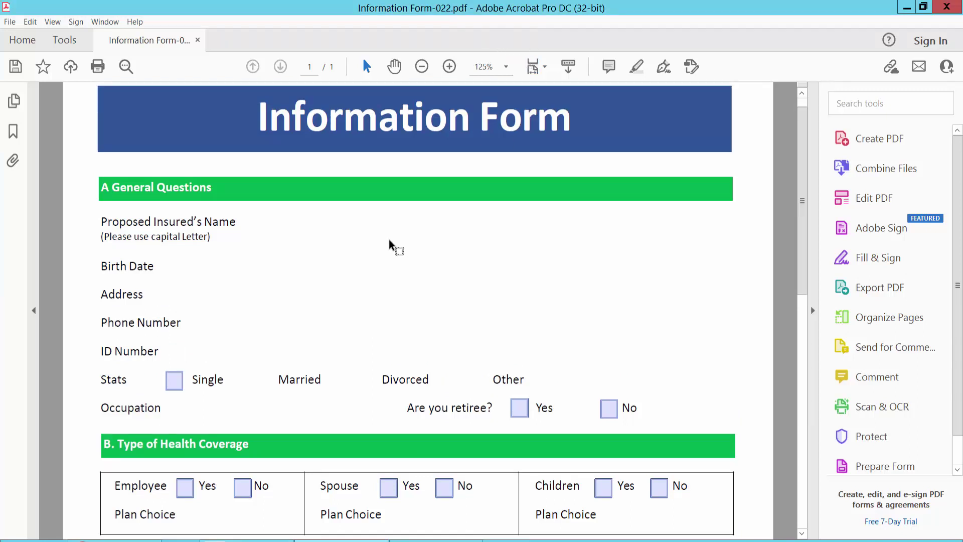
Step: Show the full Tools collection so the Prepare Form tool is available
click(67, 42)
scroll(355, 226, down, 1)
scroll(354, 224, down, 1)
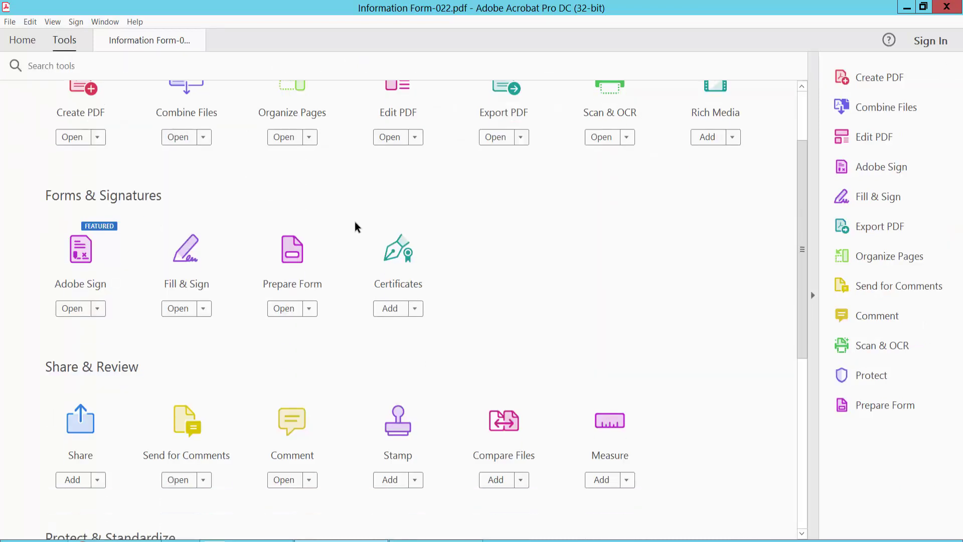
scroll(354, 224, up, 1)
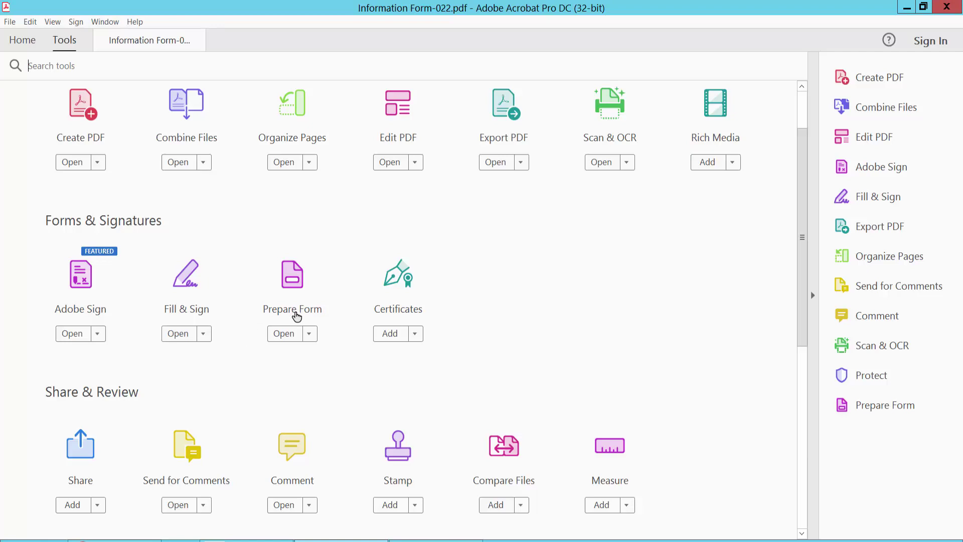
Step: Draw radio buttons Choice1 and Choice2 in Group2 beside Birth Date, then select both
click(293, 283)
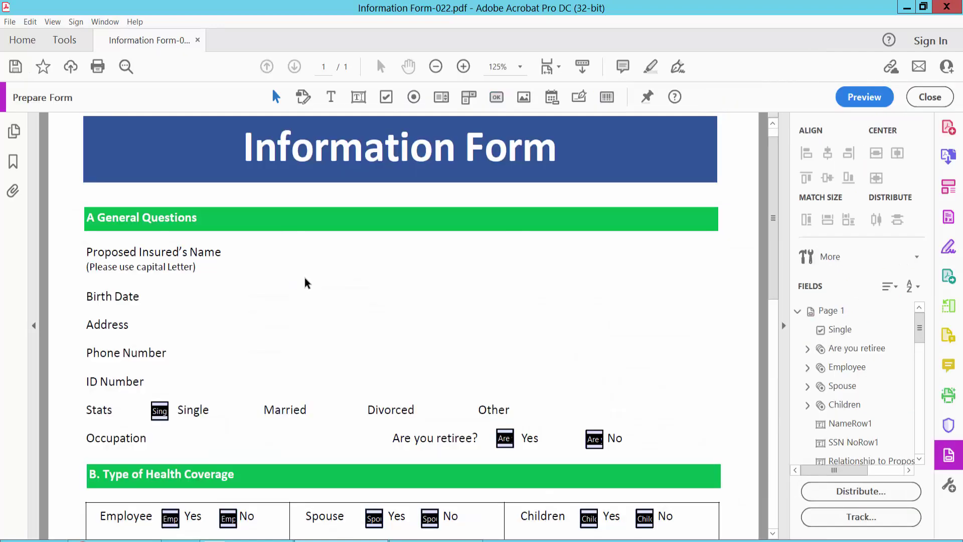
click(409, 104)
drag(292, 269, 374, 343)
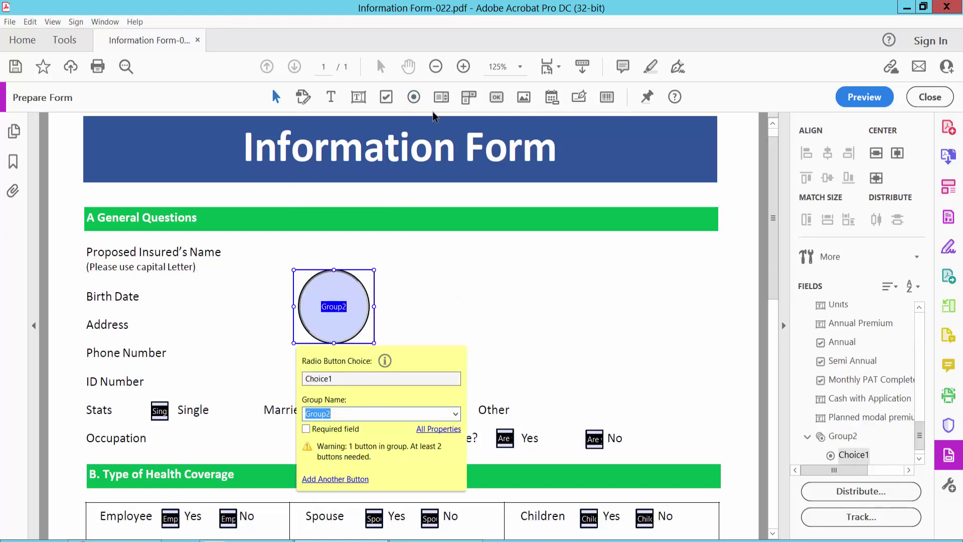
click(415, 98)
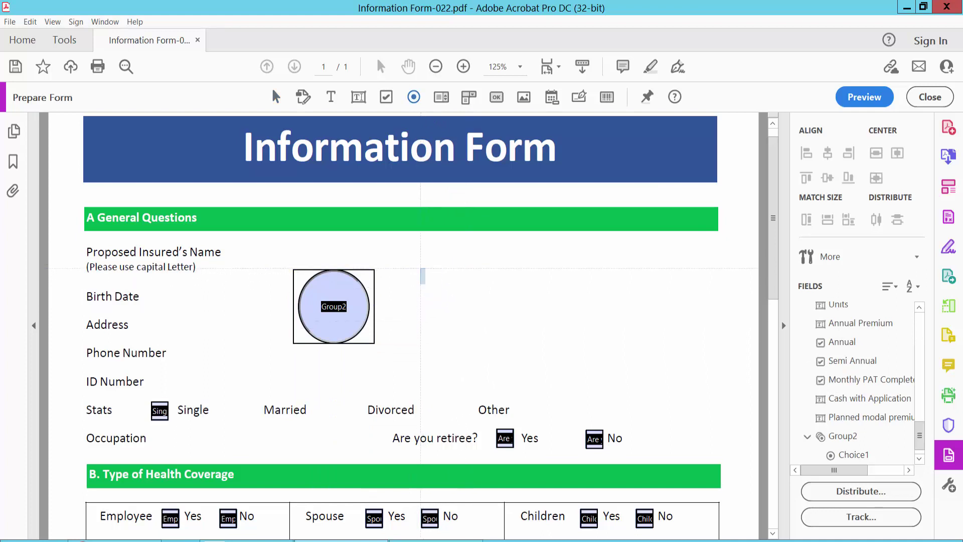
drag(419, 268, 501, 345)
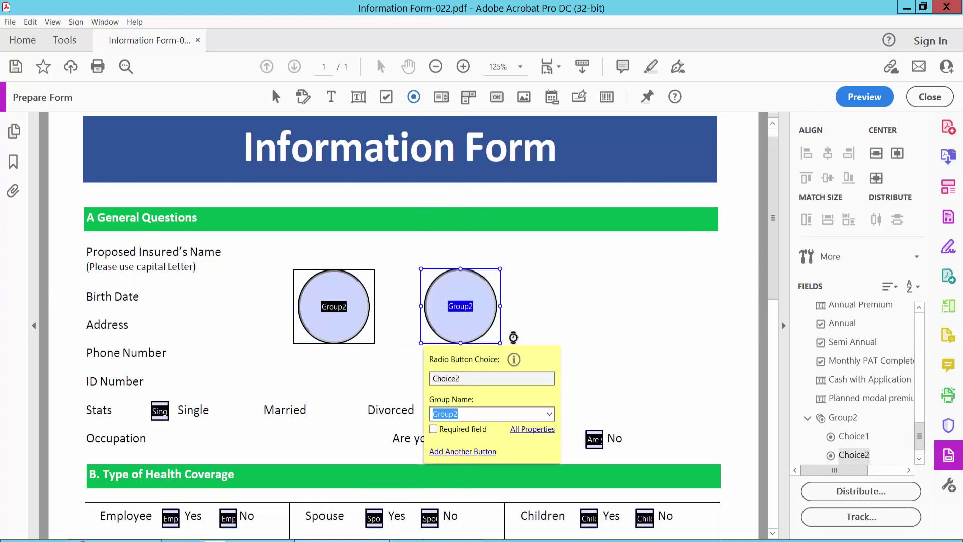
click(275, 98)
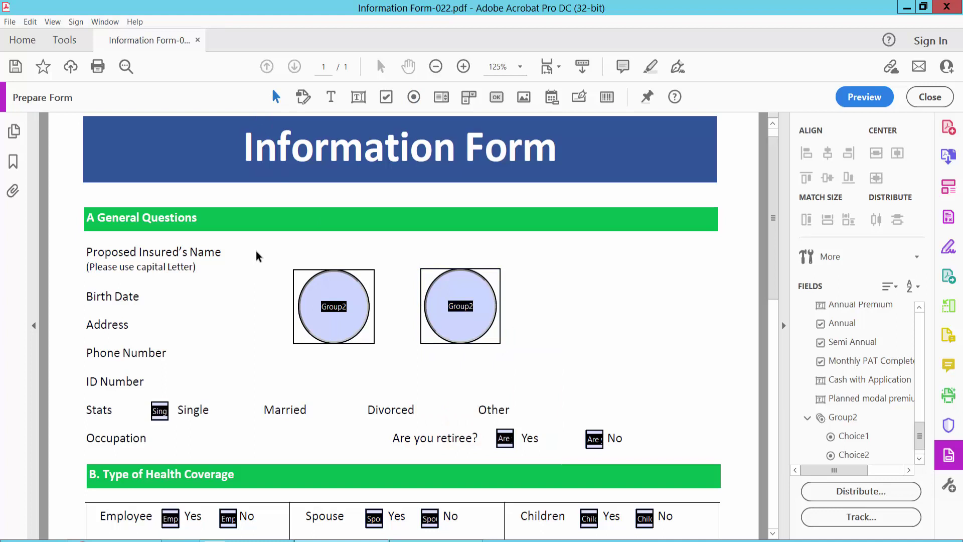
drag(267, 248, 558, 364)
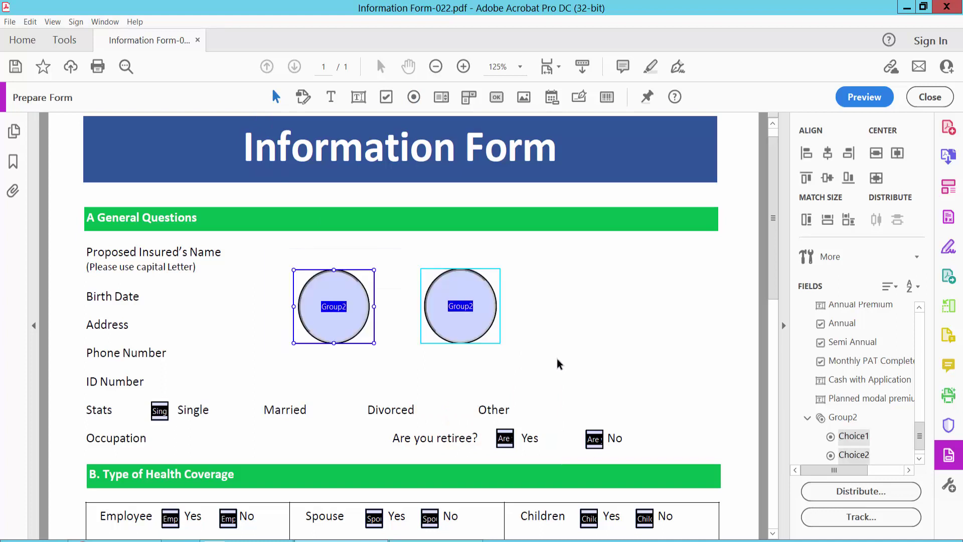
Step: Give the radio buttons a solid blue border in their properties
right_click(337, 308)
click(373, 210)
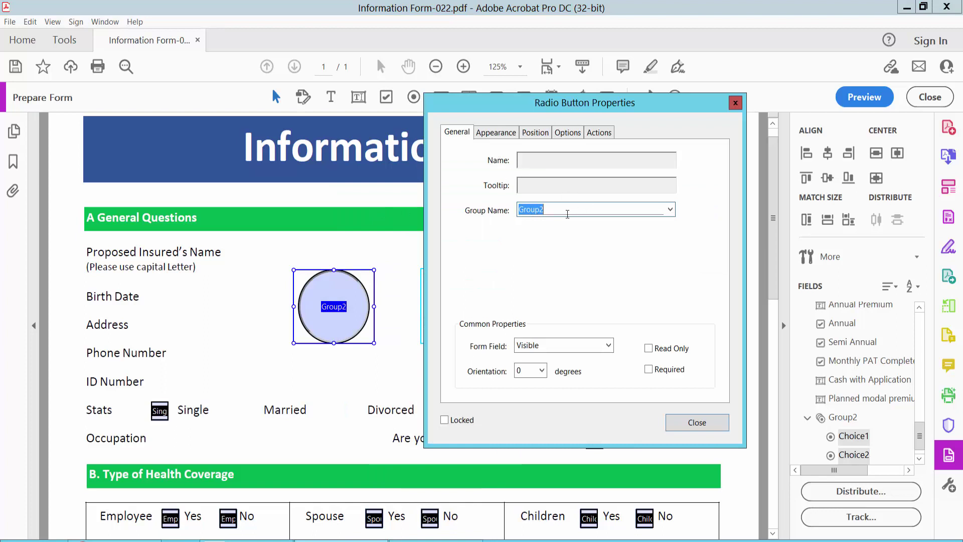
click(496, 132)
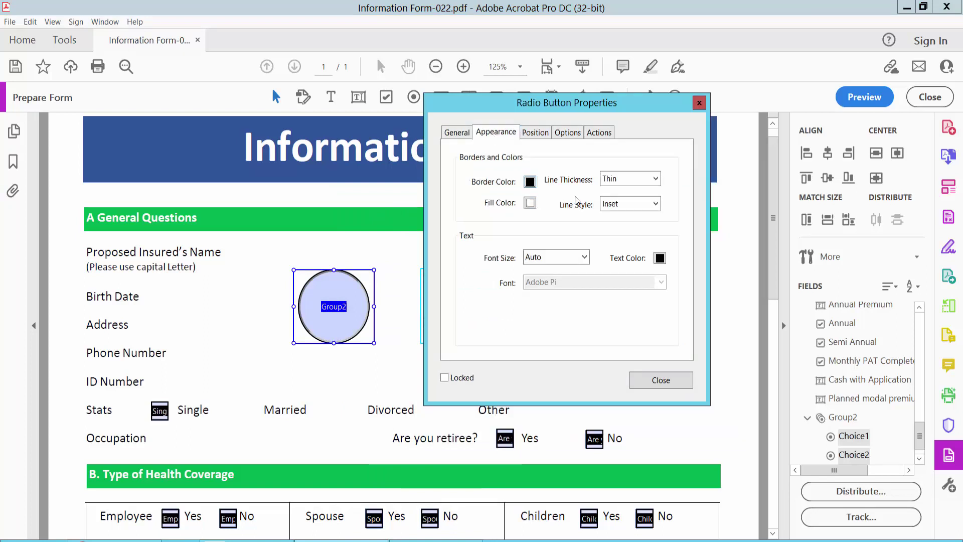
click(655, 204)
click(610, 217)
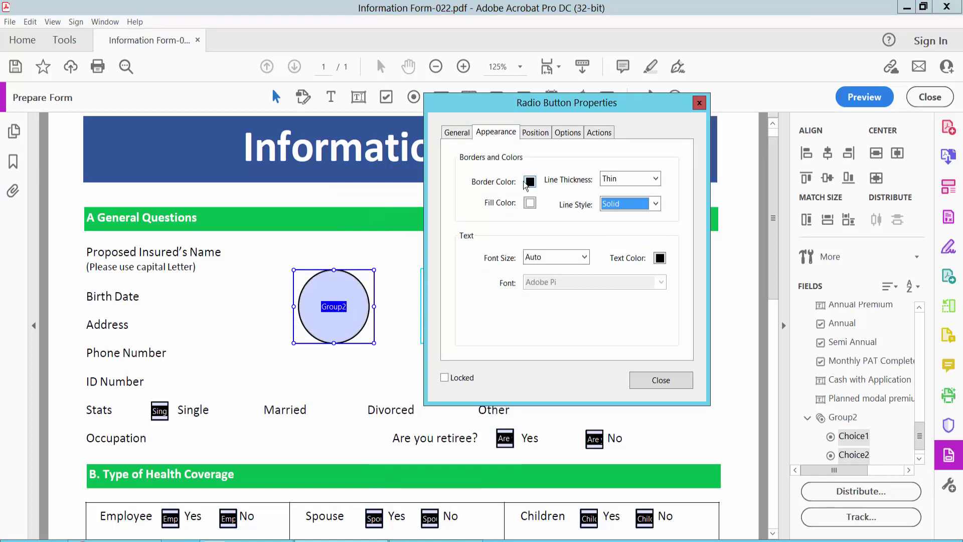
click(531, 183)
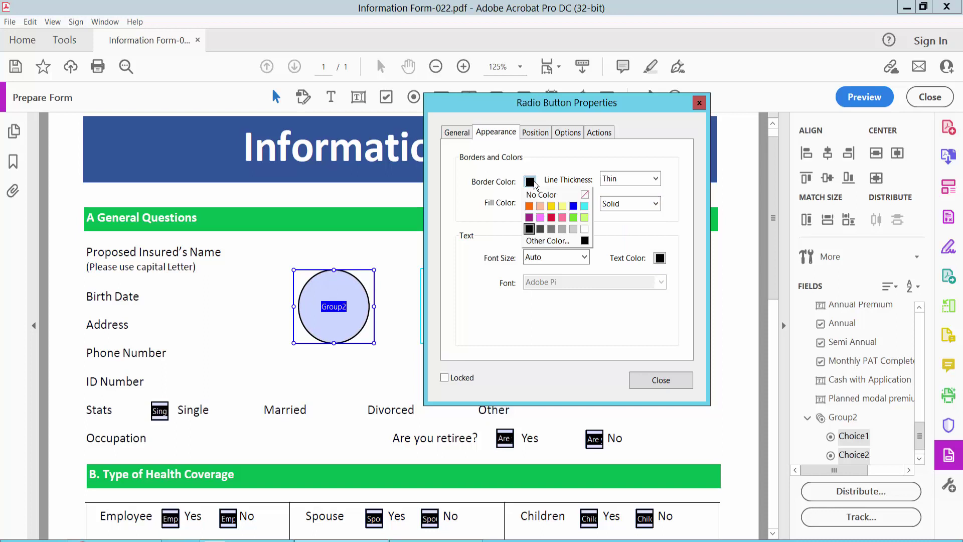
click(572, 209)
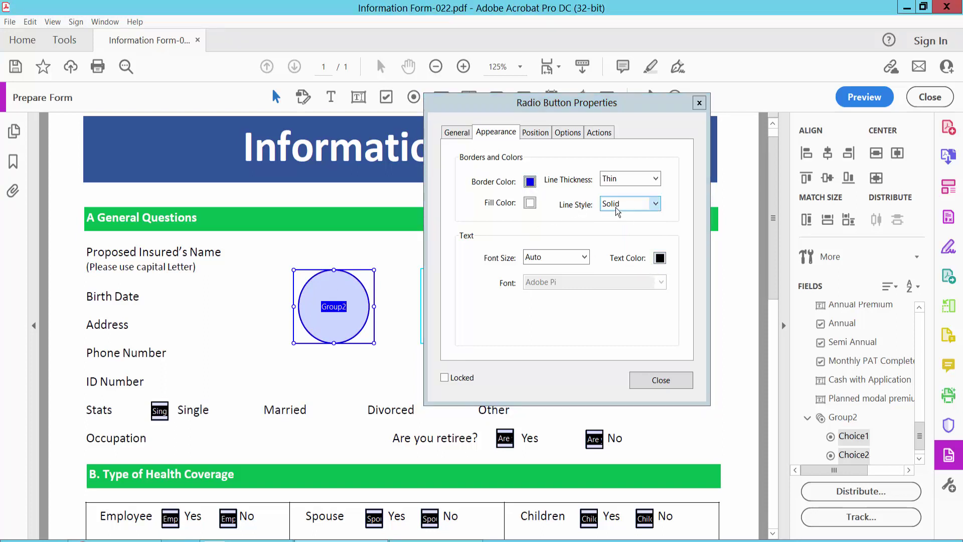
click(660, 379)
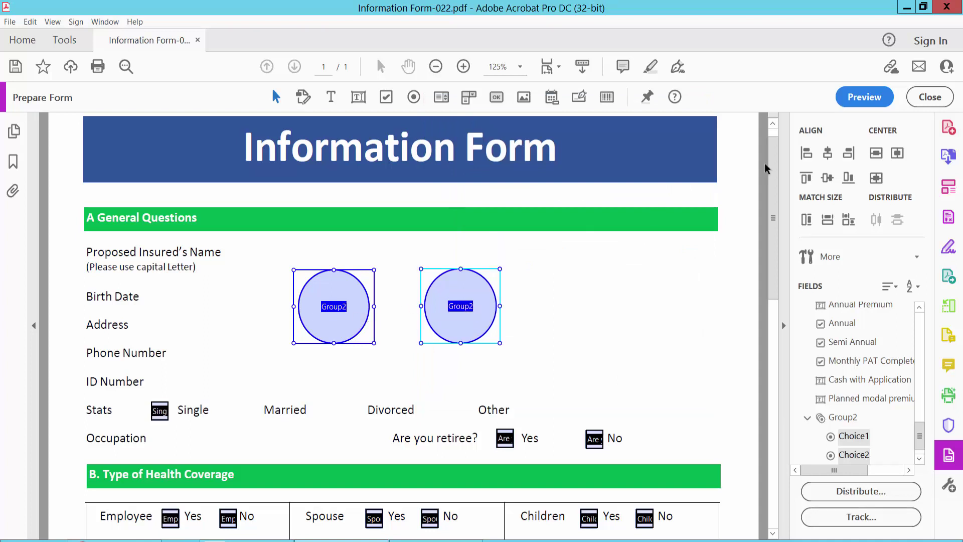
Step: Check the second radio button's name and general properties
right_click(485, 298)
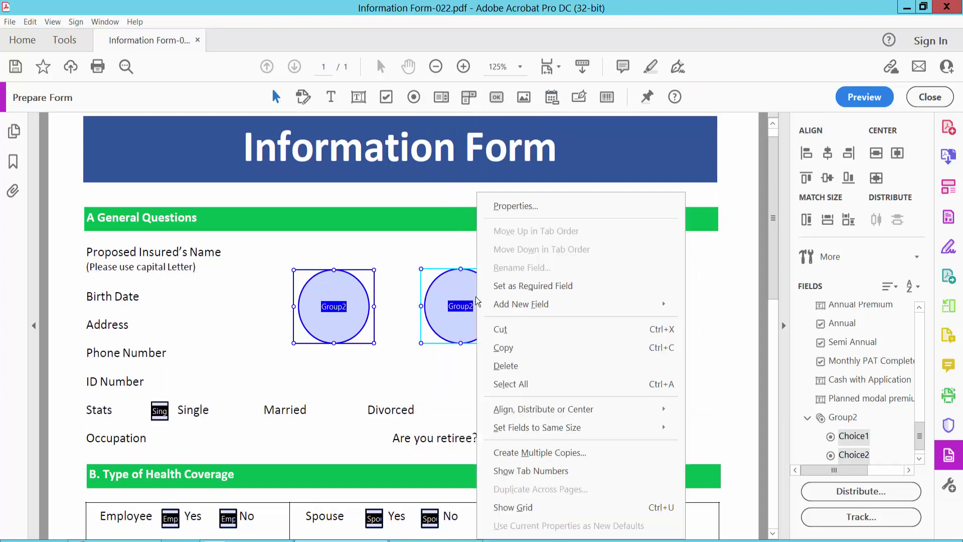
click(507, 209)
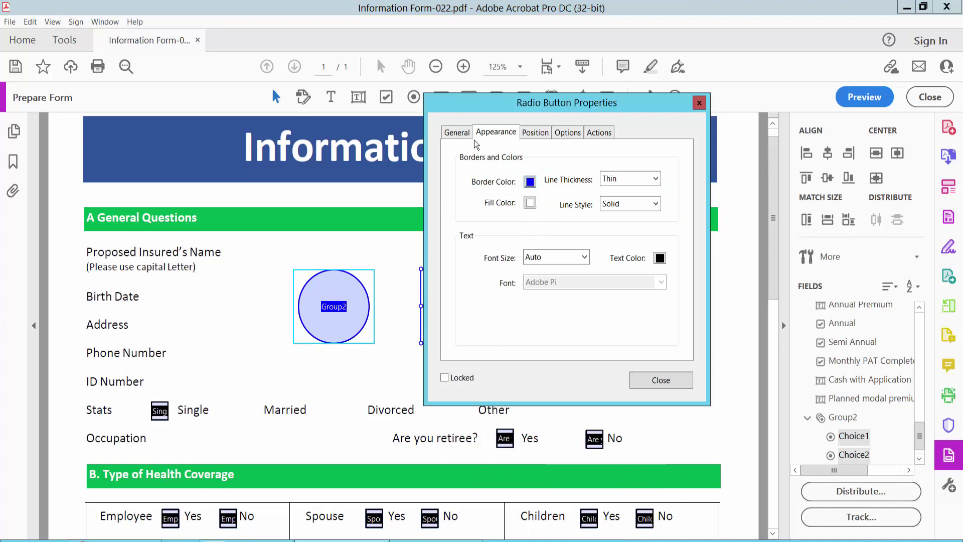
click(456, 132)
click(690, 422)
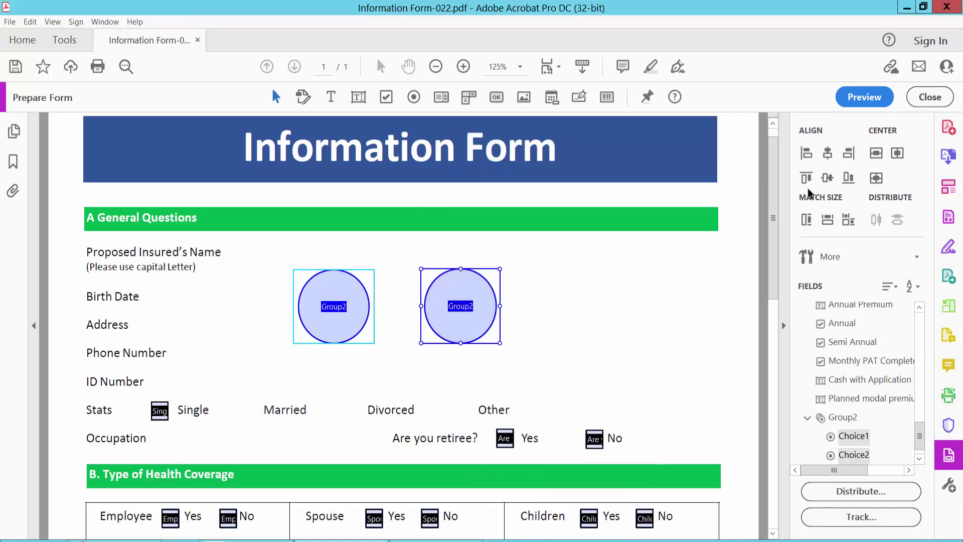
Step: Preview the form and alternate between the radio buttons, ending on the left one
click(864, 97)
click(545, 311)
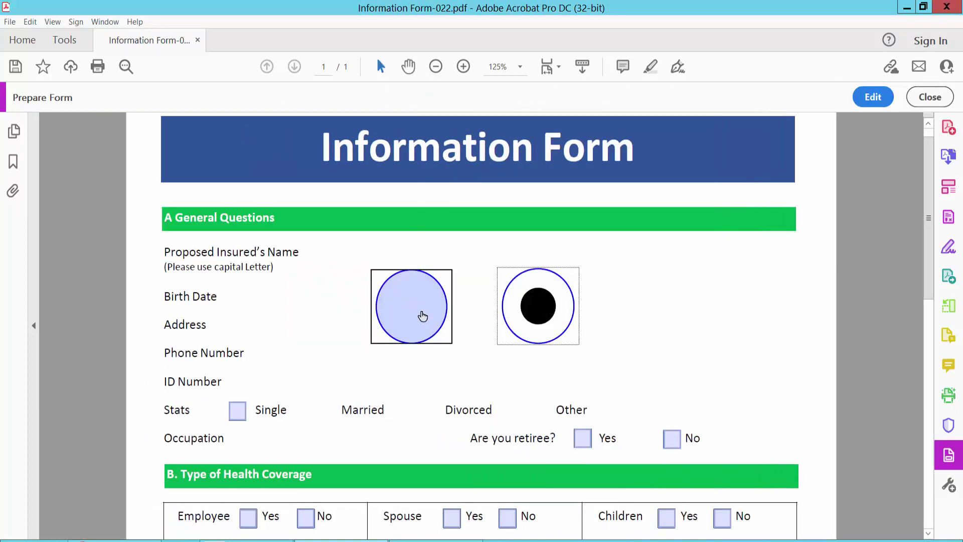
click(422, 316)
click(526, 317)
click(422, 319)
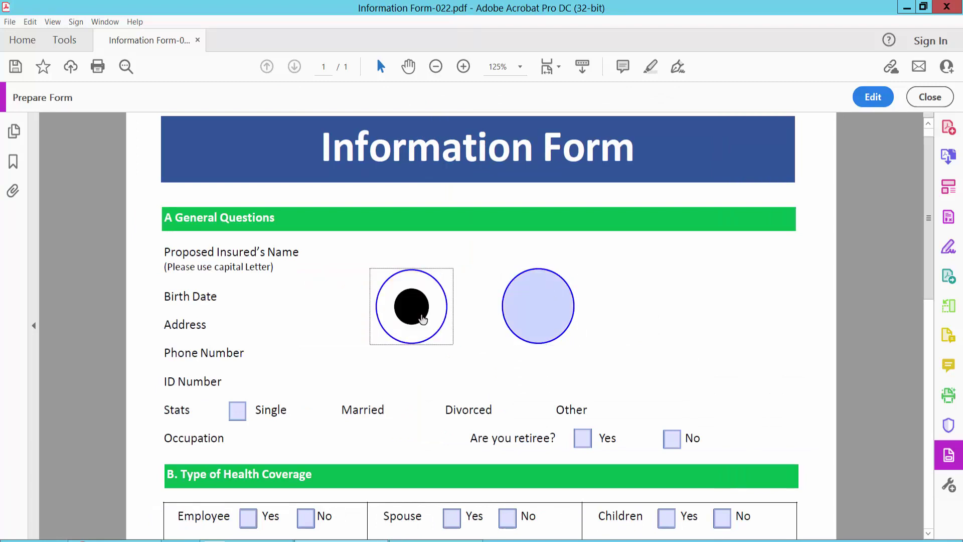
Step: Rename the right radio button to 'Group'
click(874, 96)
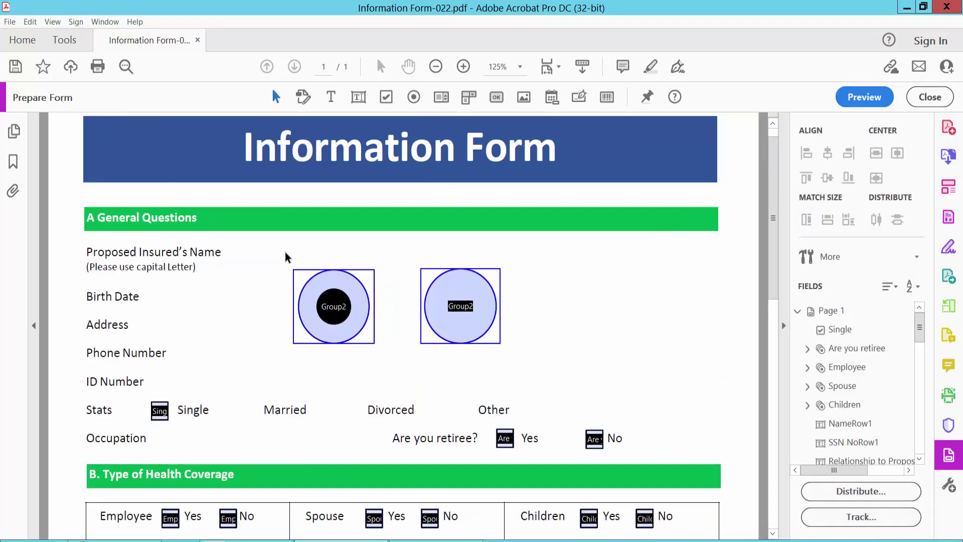
right_click(468, 301)
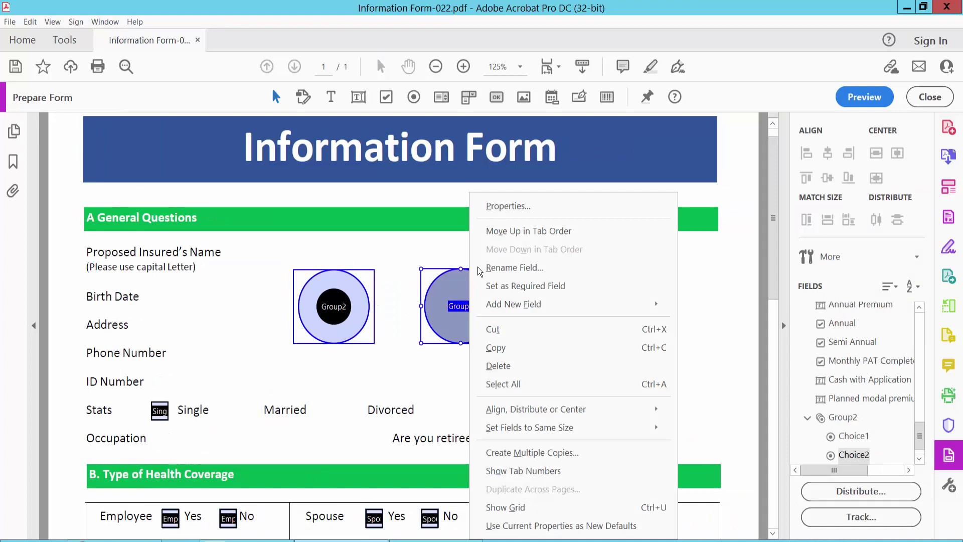
click(505, 209)
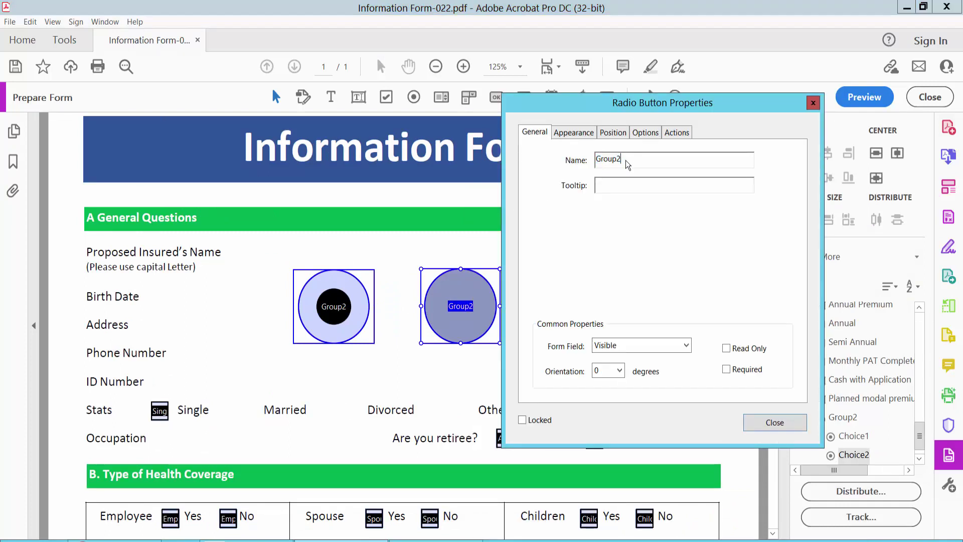
click(774, 423)
Step: Preview the form and confirm both radio buttons can now be chosen together
click(863, 97)
click(550, 306)
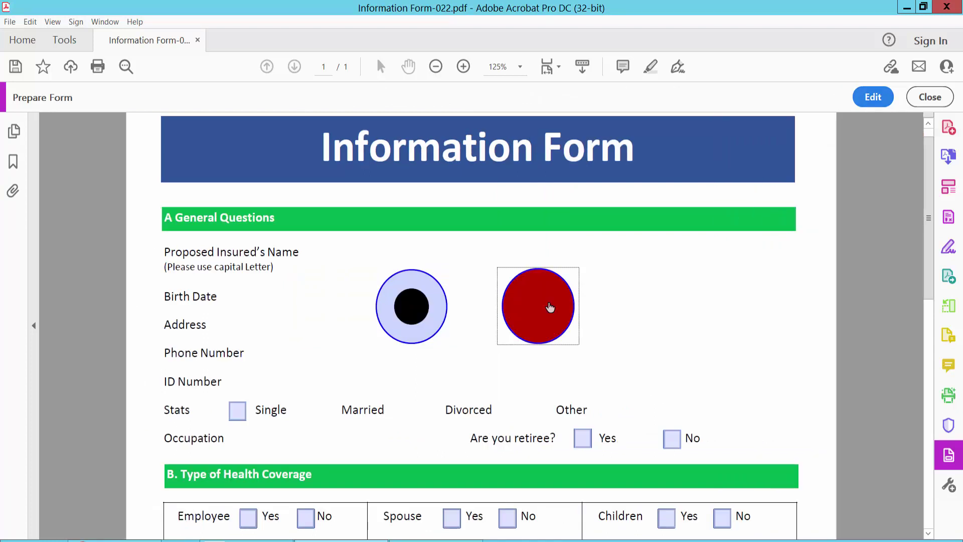
click(527, 316)
click(433, 323)
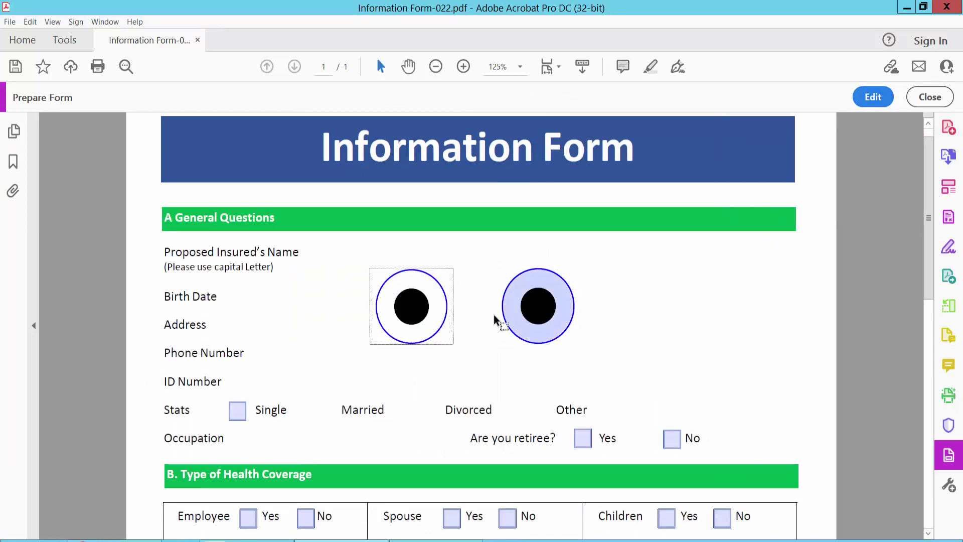
click(538, 319)
Step: Rename the right radio button back to 'Group2'
click(873, 96)
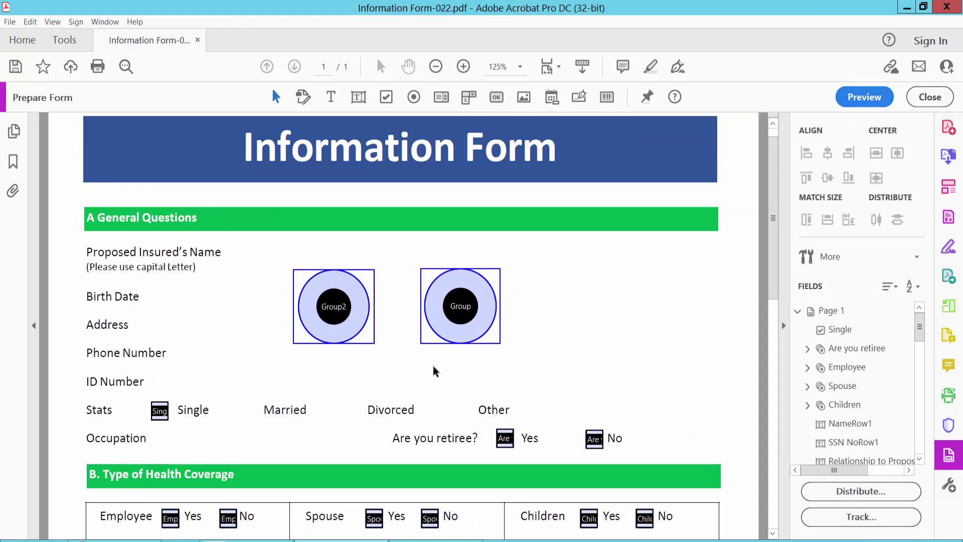
click(444, 281)
right_click(467, 302)
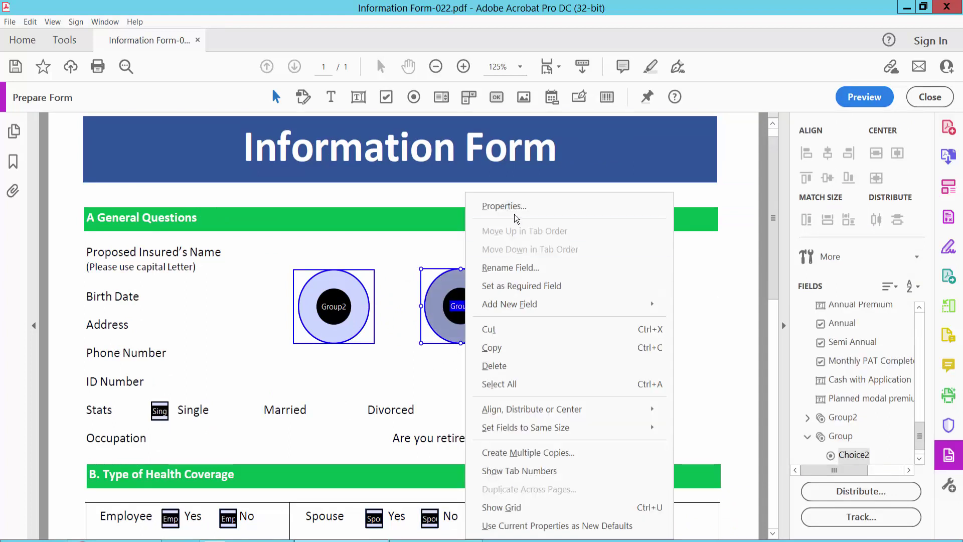
click(504, 205)
click(633, 161)
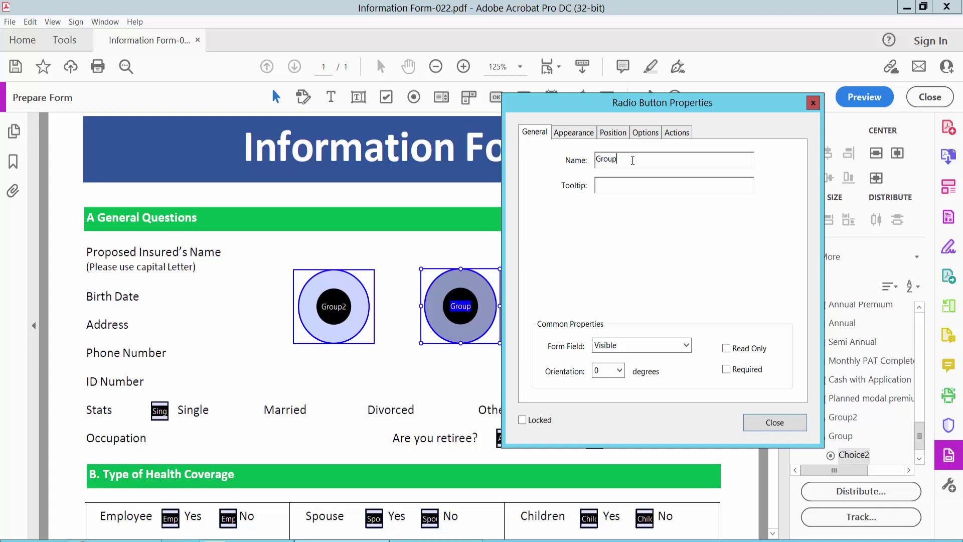
text(2)
click(753, 425)
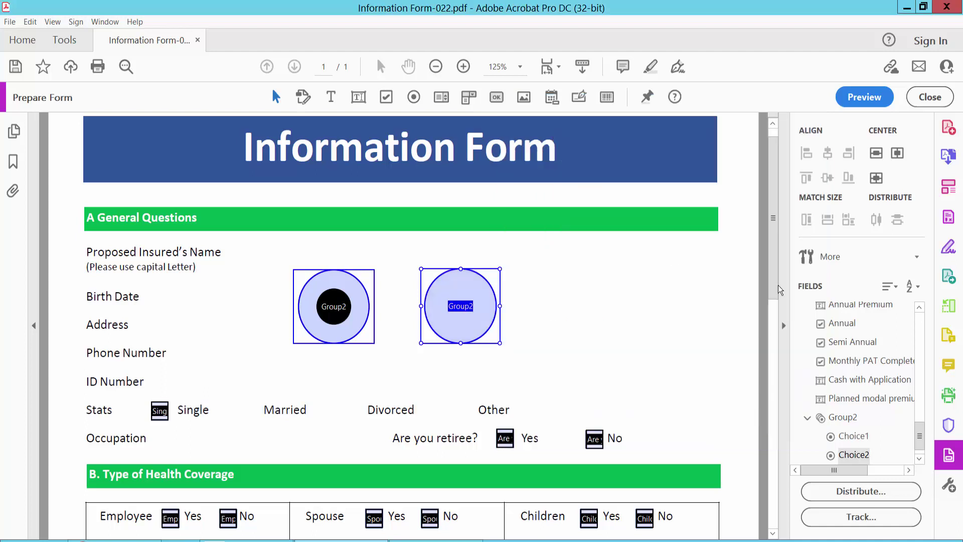
Step: Preview the form and alternate the Group2 buttons, ending with the left one chosen
click(862, 99)
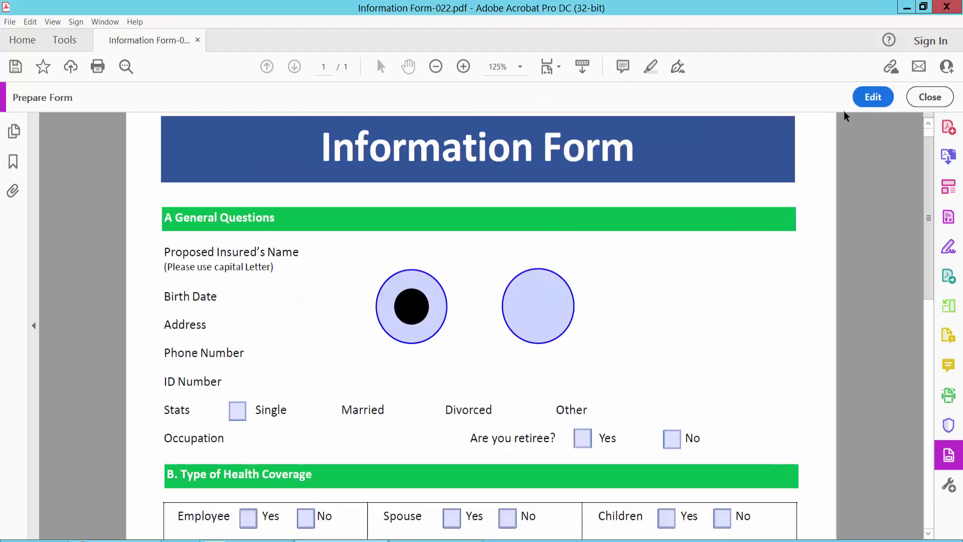
click(543, 314)
click(420, 324)
click(540, 315)
click(433, 320)
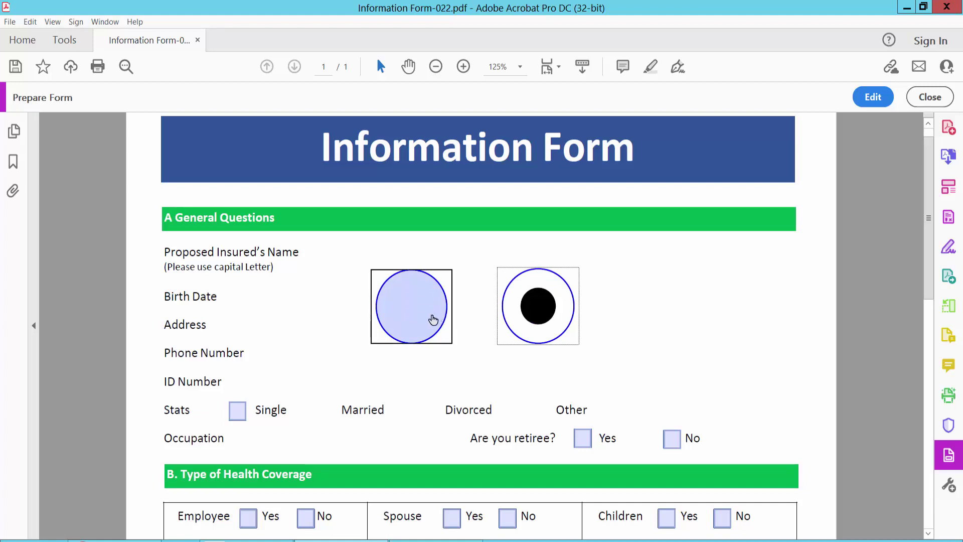
click(542, 316)
click(426, 322)
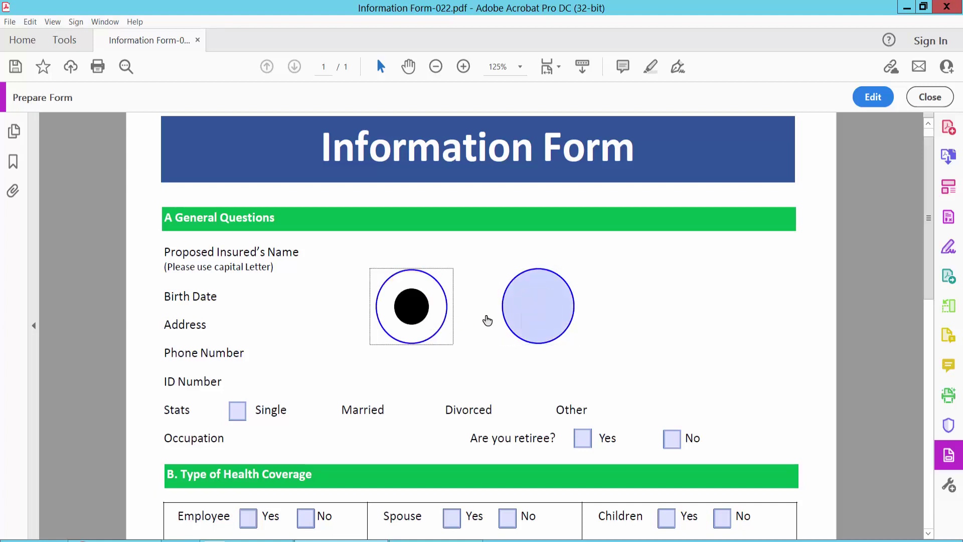